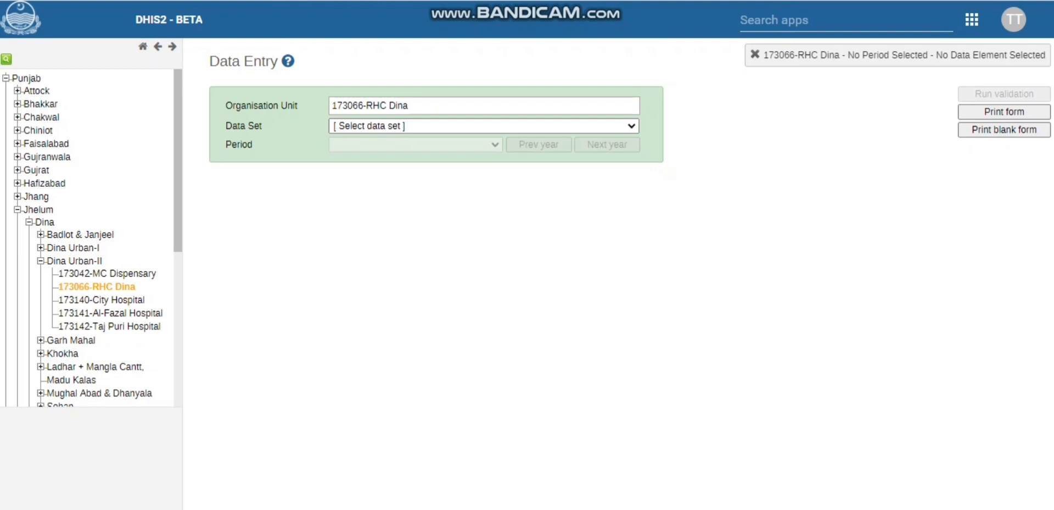
Search the organisation units for "rhc" and select 111180-RHC MADRISSA
click(6, 59)
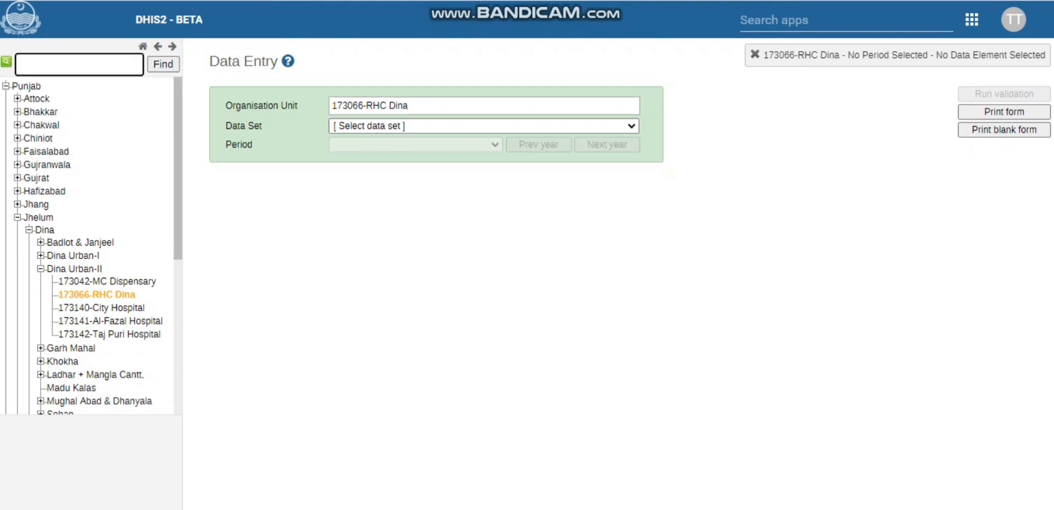
text(rhc)
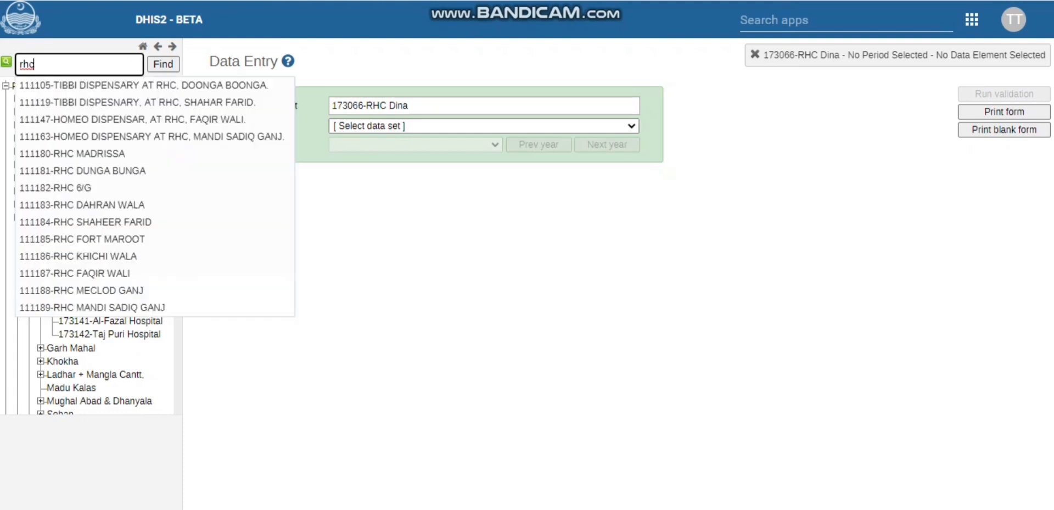
key(Down)
key(Down)
key(Down)
key(Down)
key(Down)
key(Down)
key(Up)
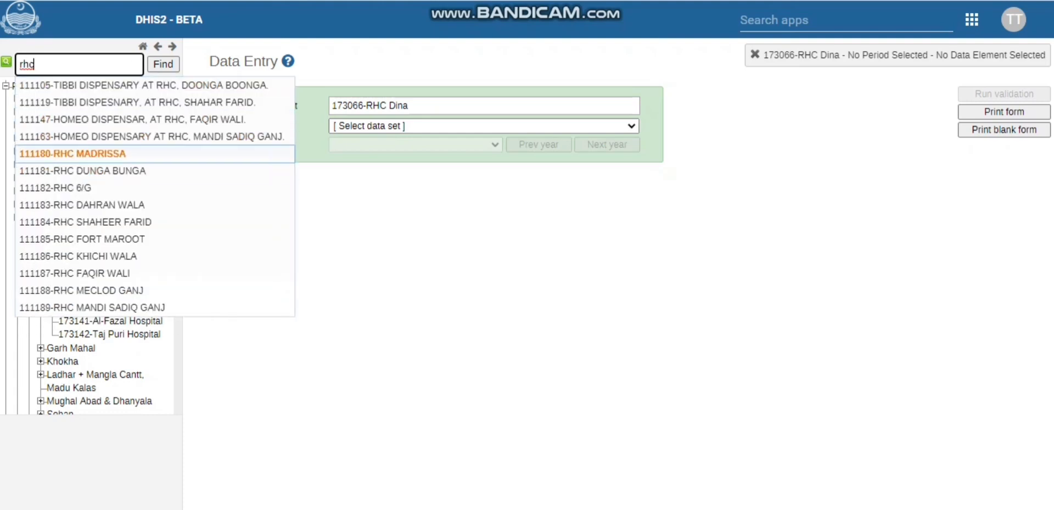
key(Return)
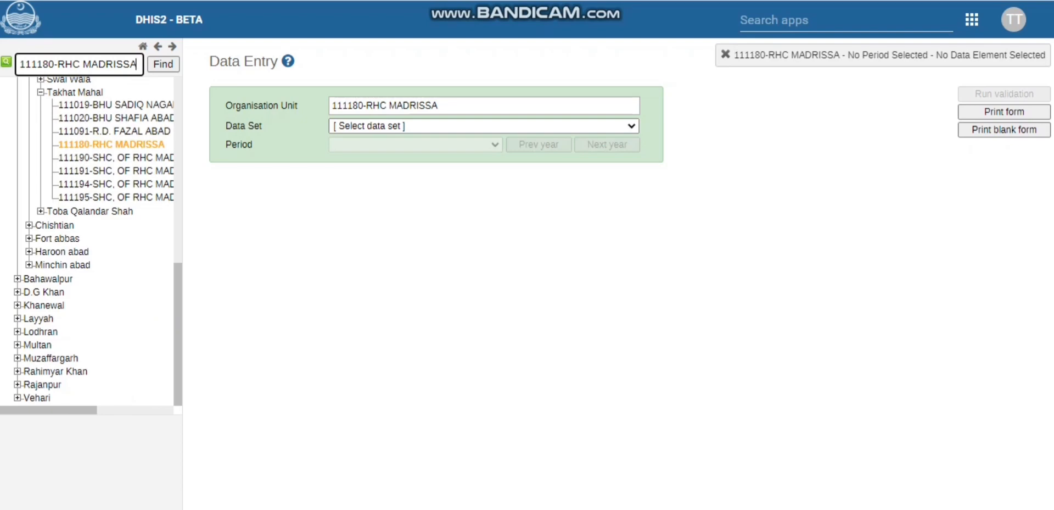
Hide the organisation unit tree so the data entry area uses the full width
drag(225, 105, 298, 105)
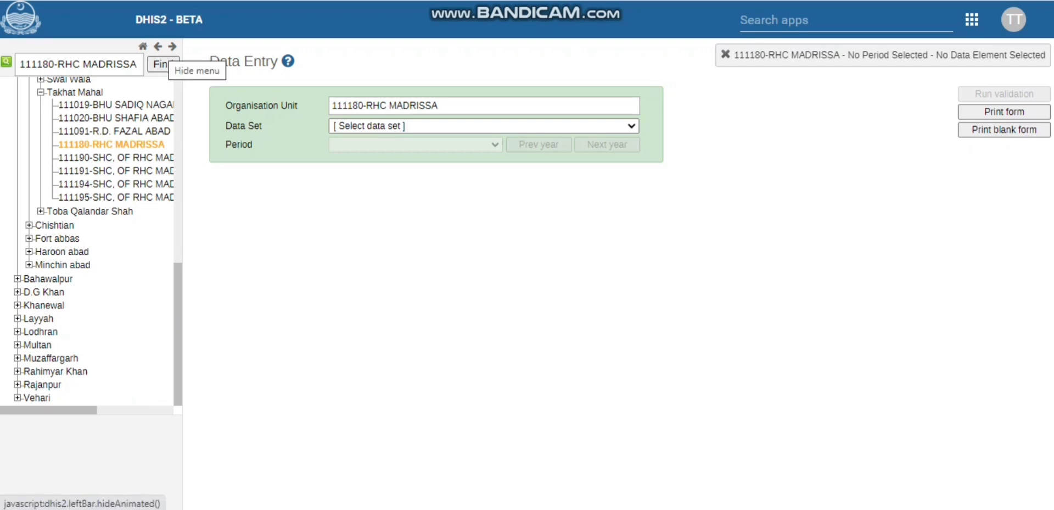
click(172, 48)
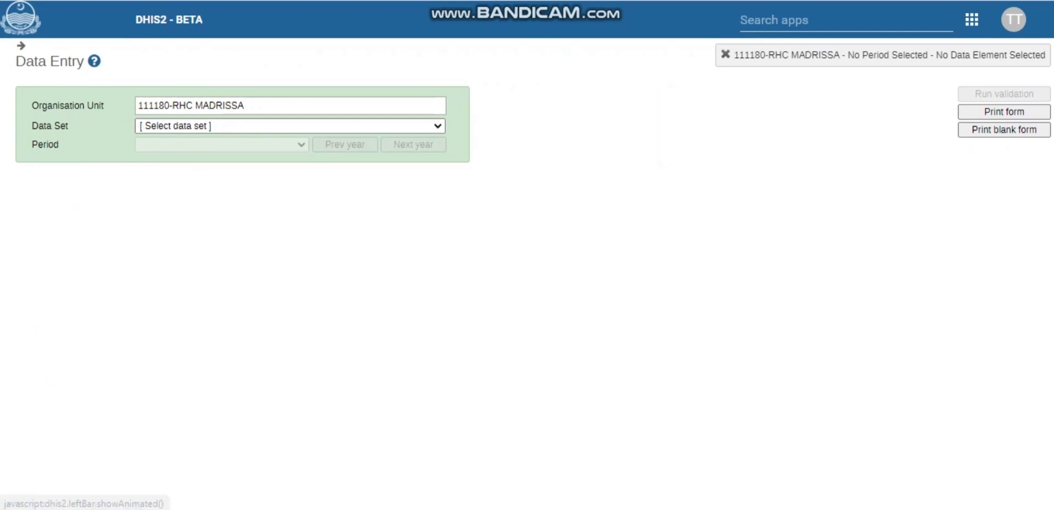
click(21, 46)
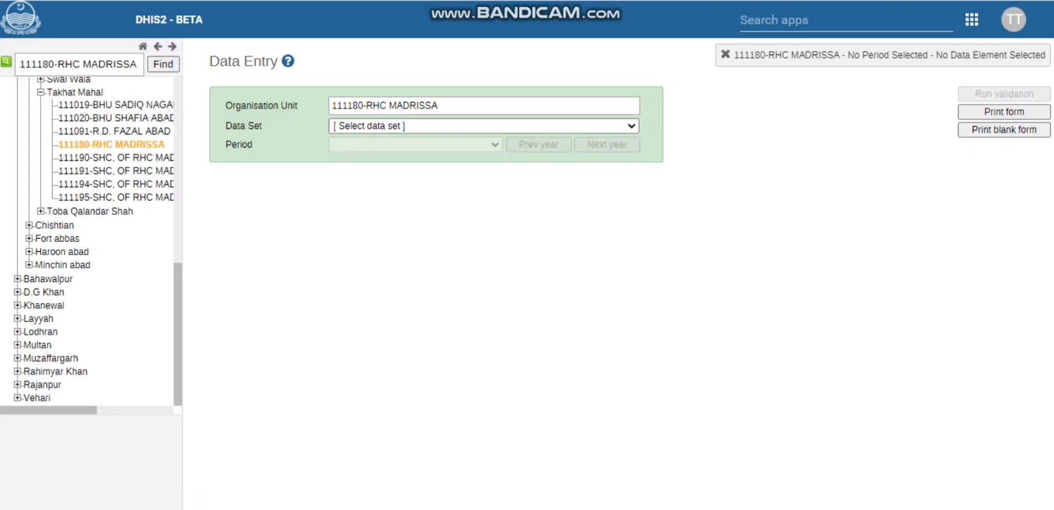
click(172, 47)
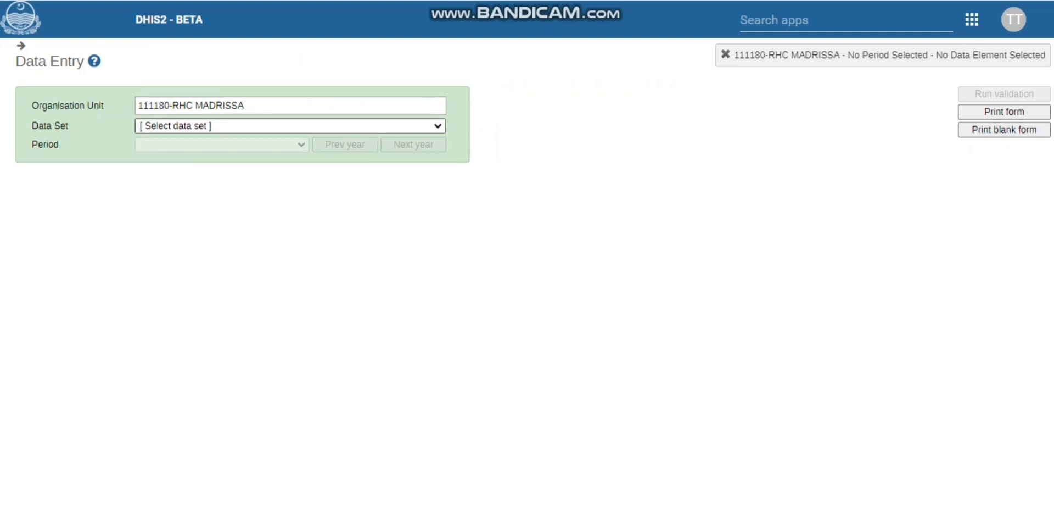
Load the 1.1 Daily Indoor and Surgeries Services data set for the period 2021-08-29
key(alt+Down)
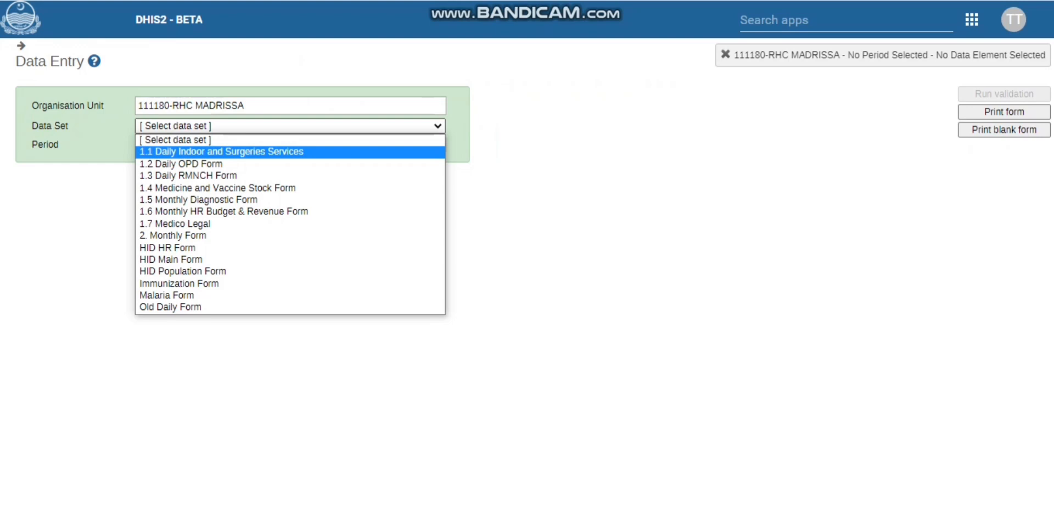
key(Return)
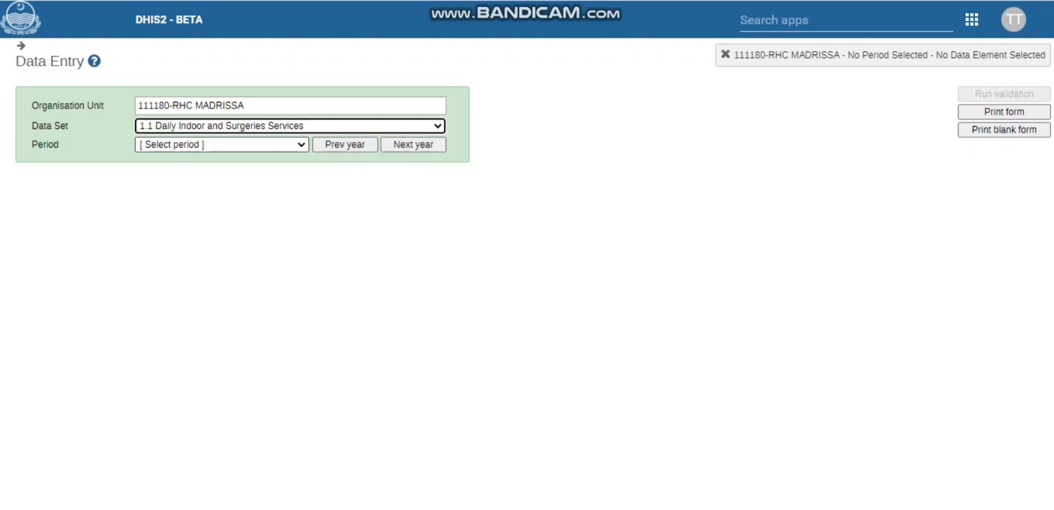
click(222, 144)
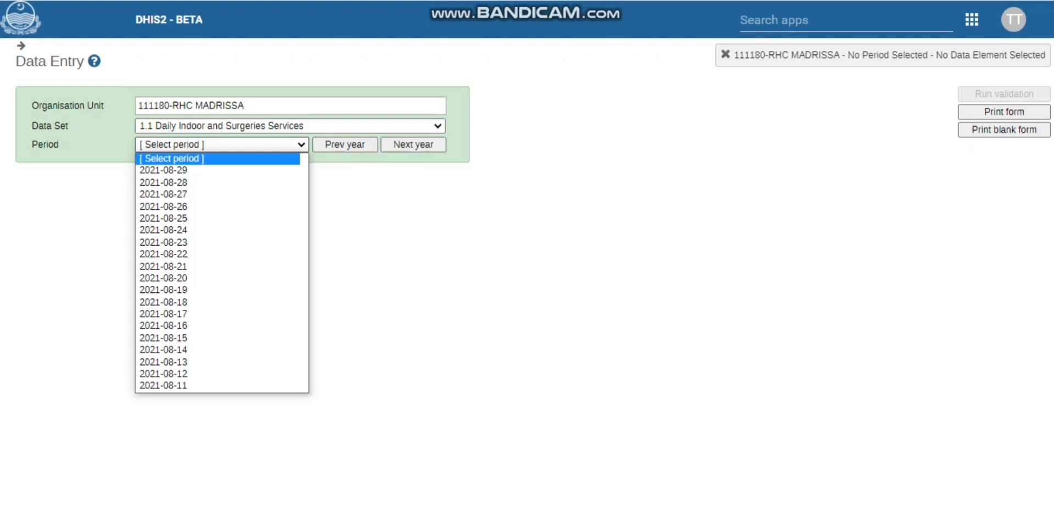
key(Down)
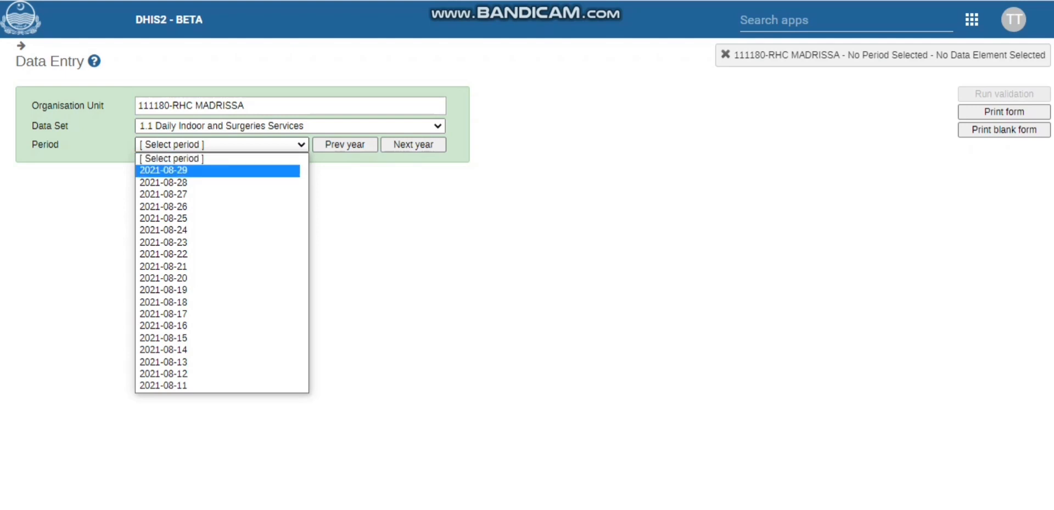
key(Return)
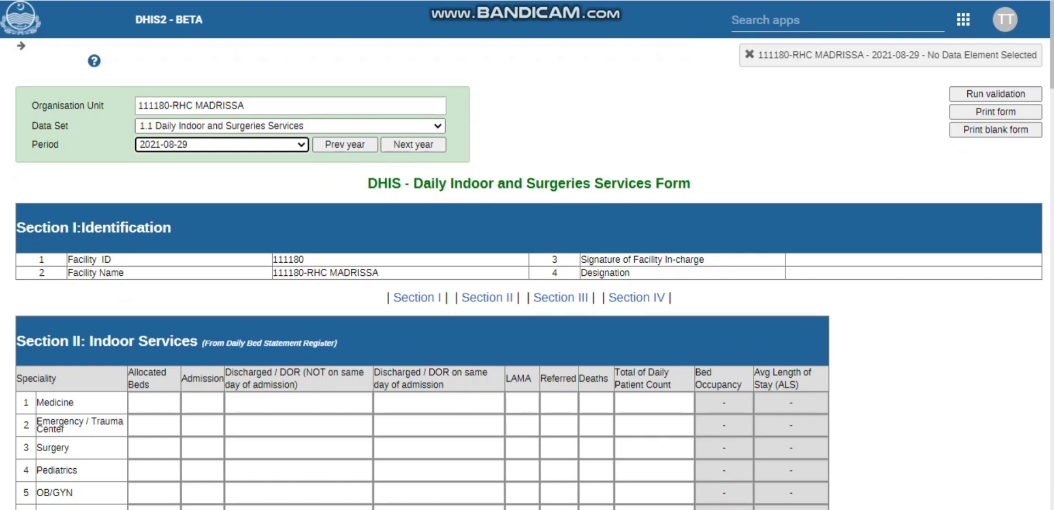
Switch the data set to 1.5 Monthly Diagnostic Form and choose the July 2021 period
click(290, 125)
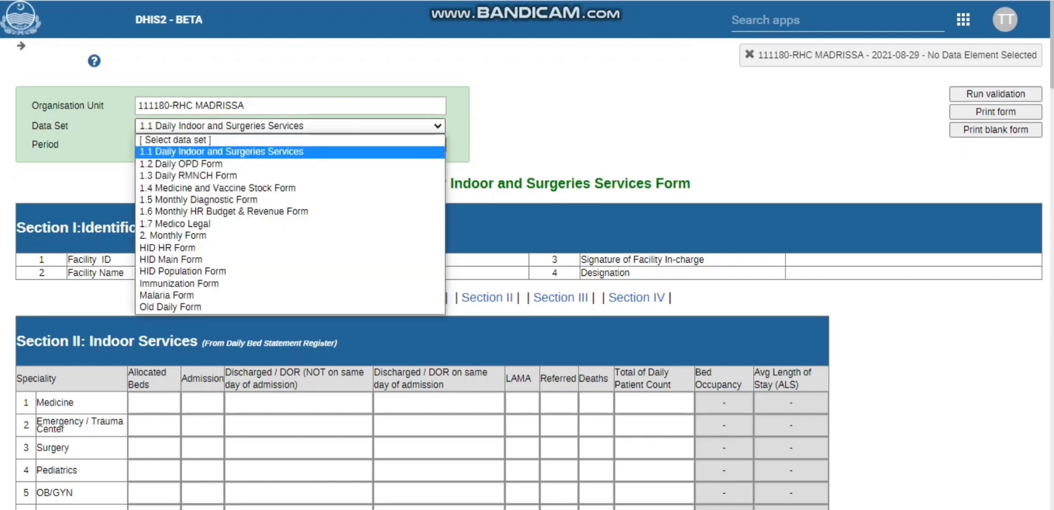
key(Escape)
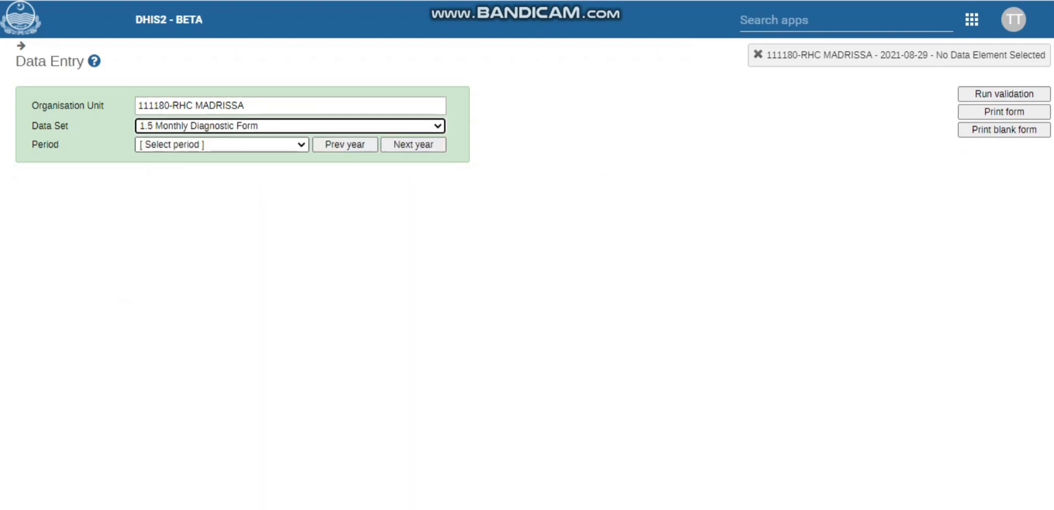
click(222, 144)
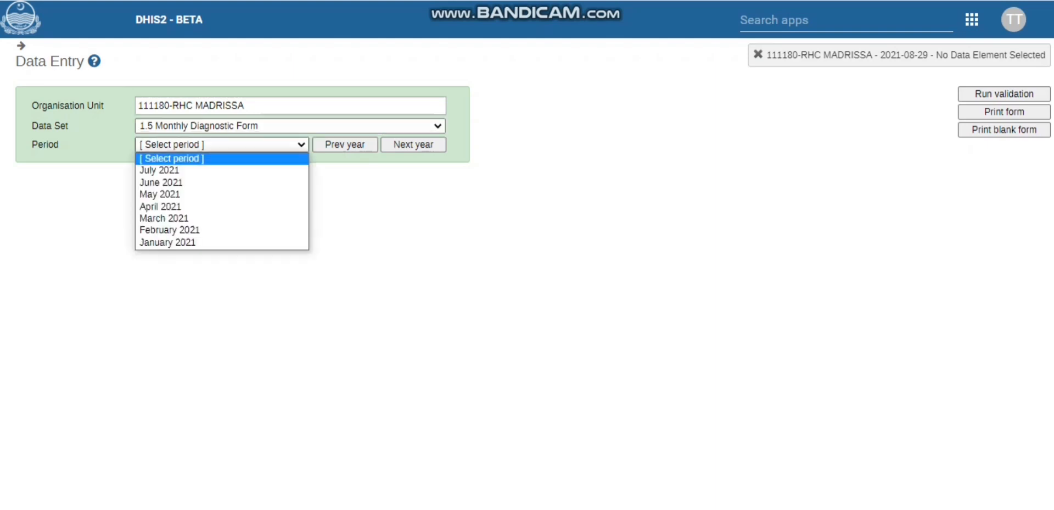
key(Down)
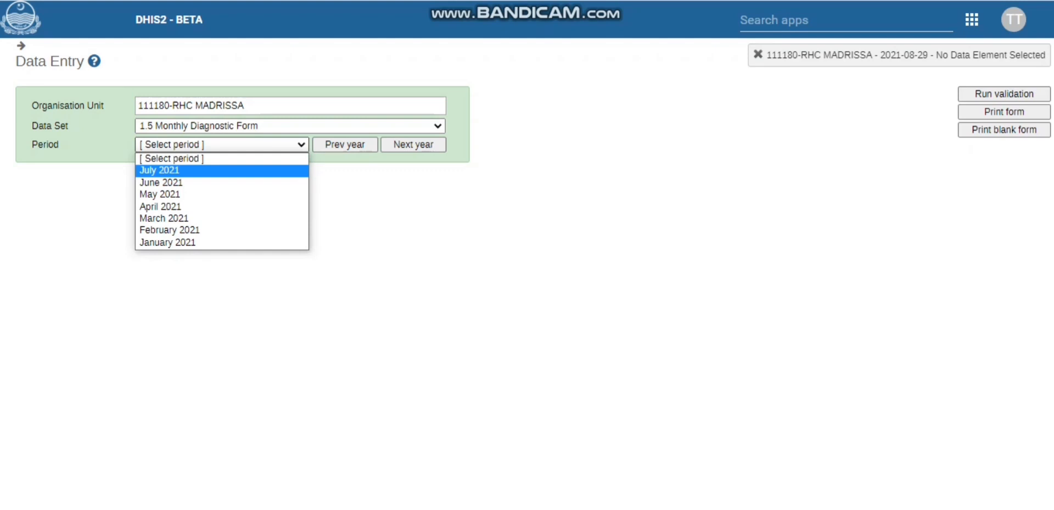
key(Return)
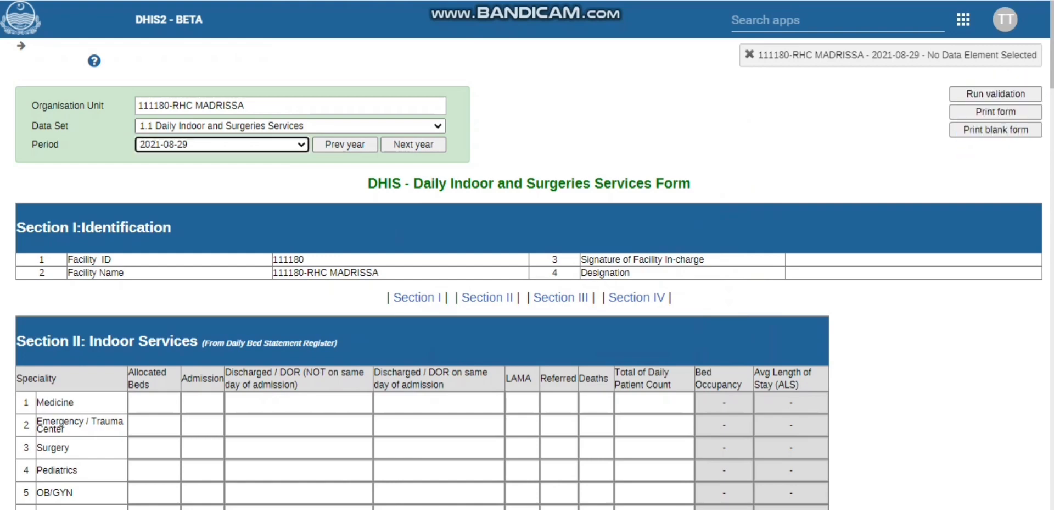
In Section II, enter 1 allocated bed and 2 admissions for the Medicine speciality
scroll(527, 275, down, 2)
scroll(527, 275, down, 2)
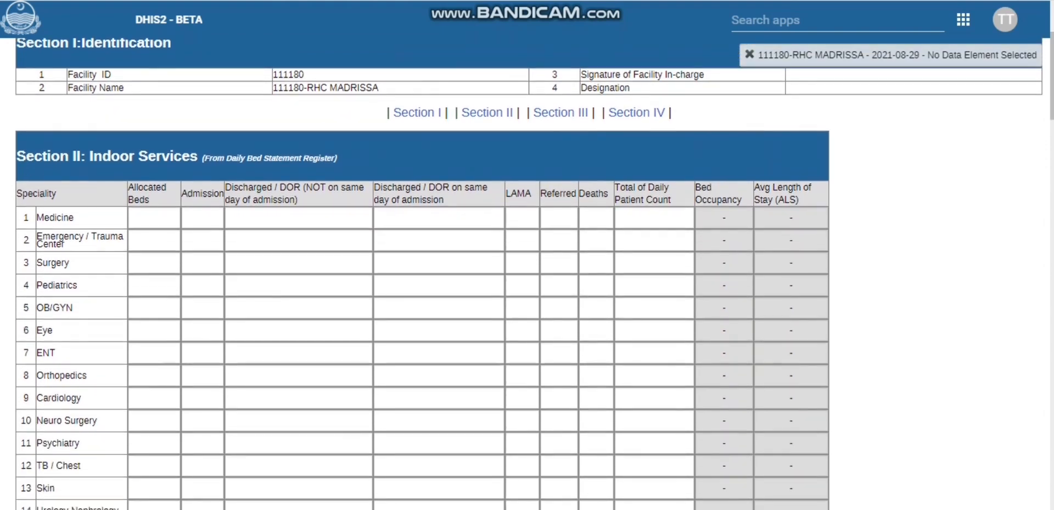
click(154, 217)
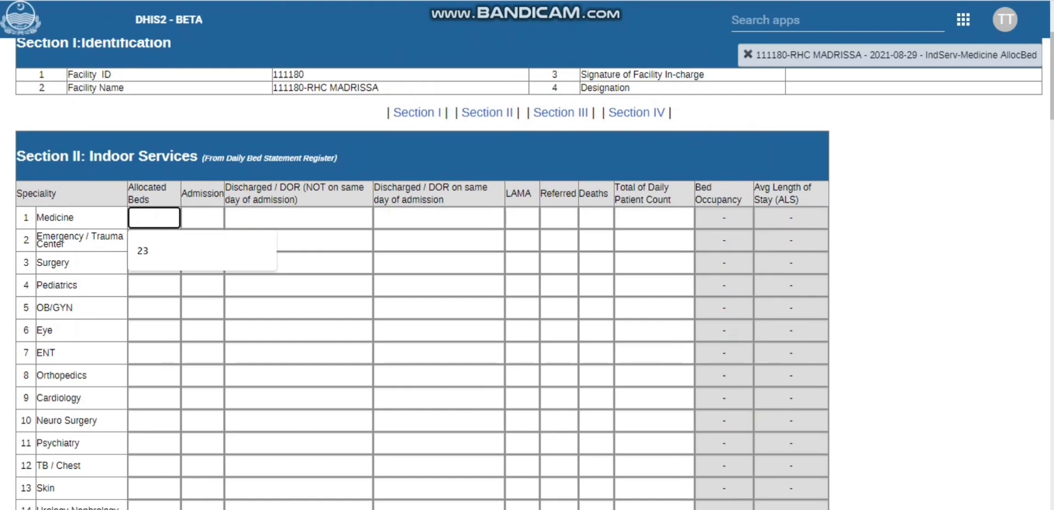
text(1)
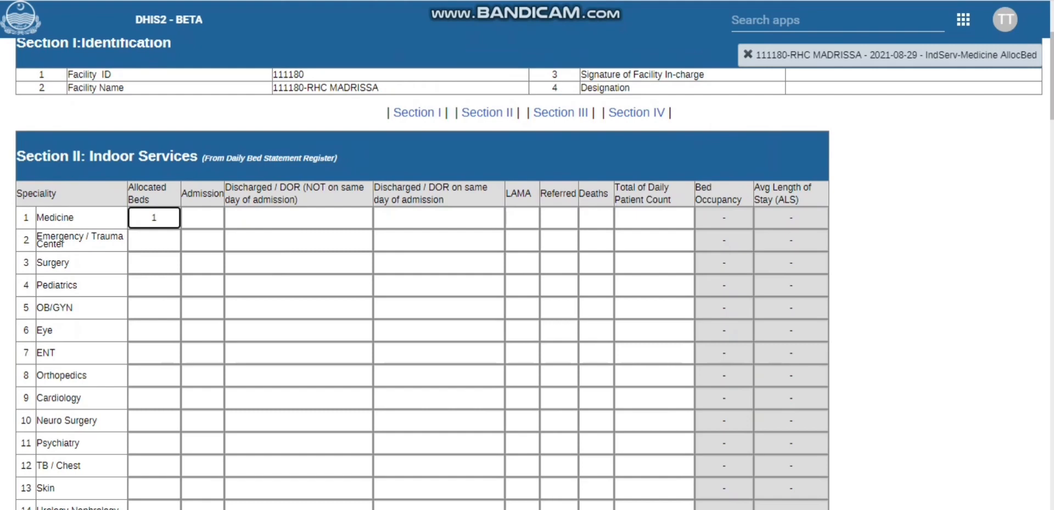
click(202, 218)
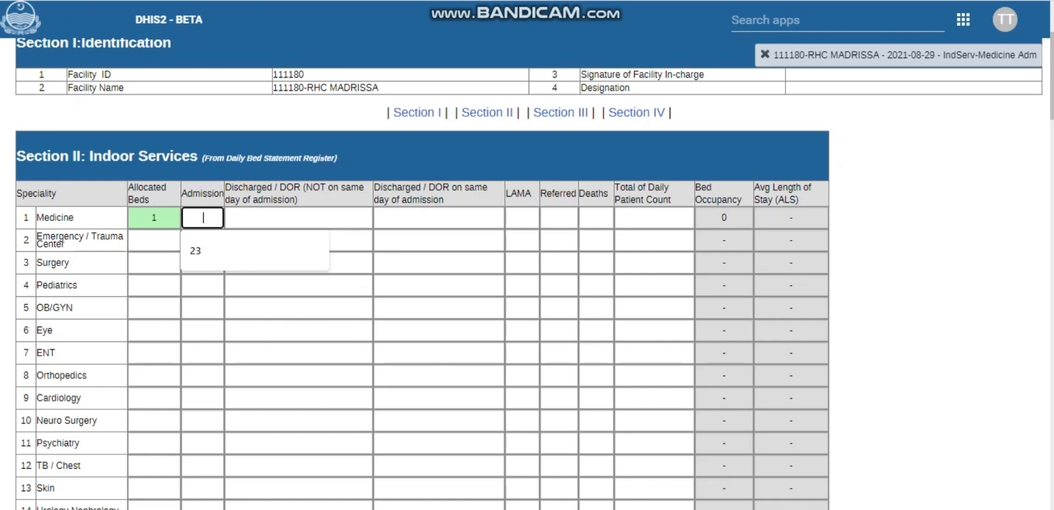
text(2)
key(Tab)
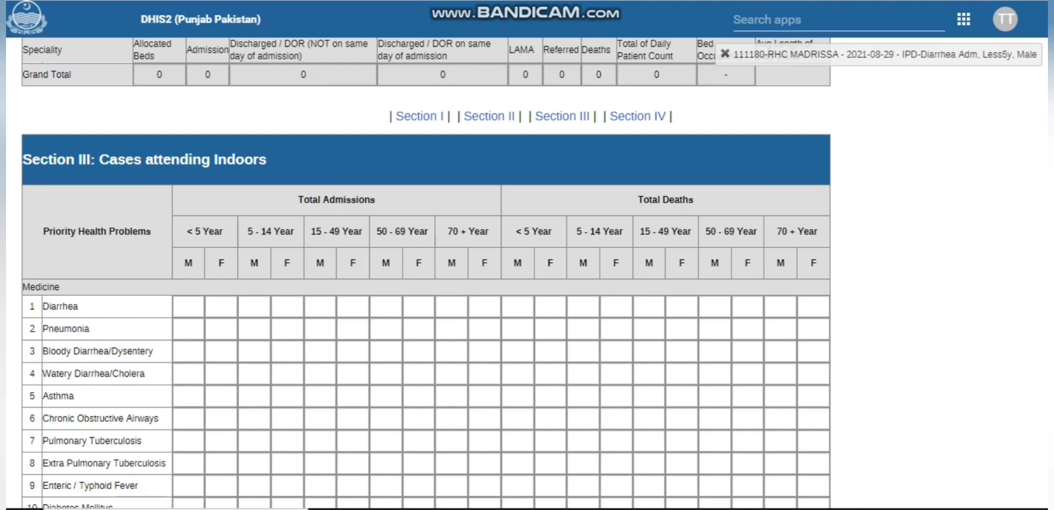
In Section III, enter 1 admission and 5 deaths for Diarrhea among males under 5 years
click(188, 307)
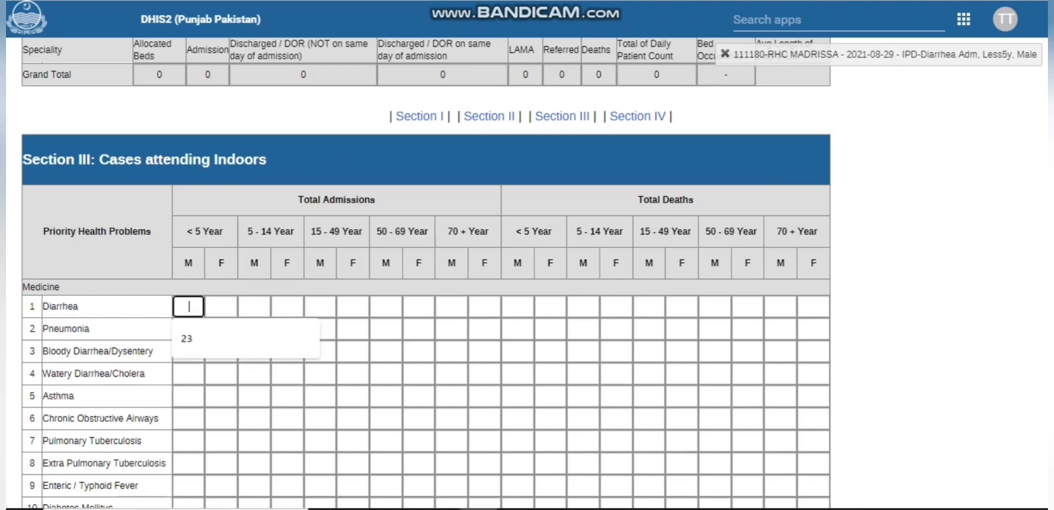
text(1)
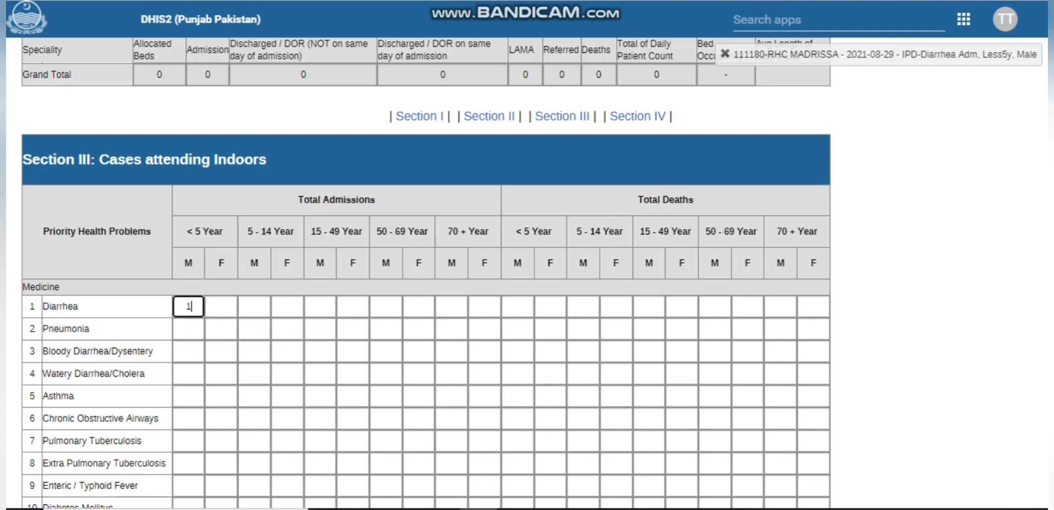
click(518, 306)
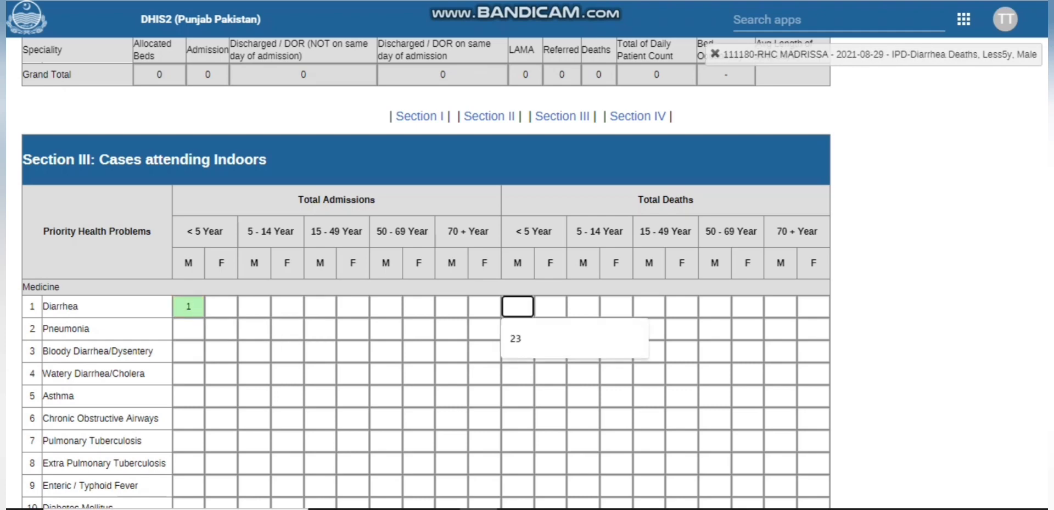
text(5)
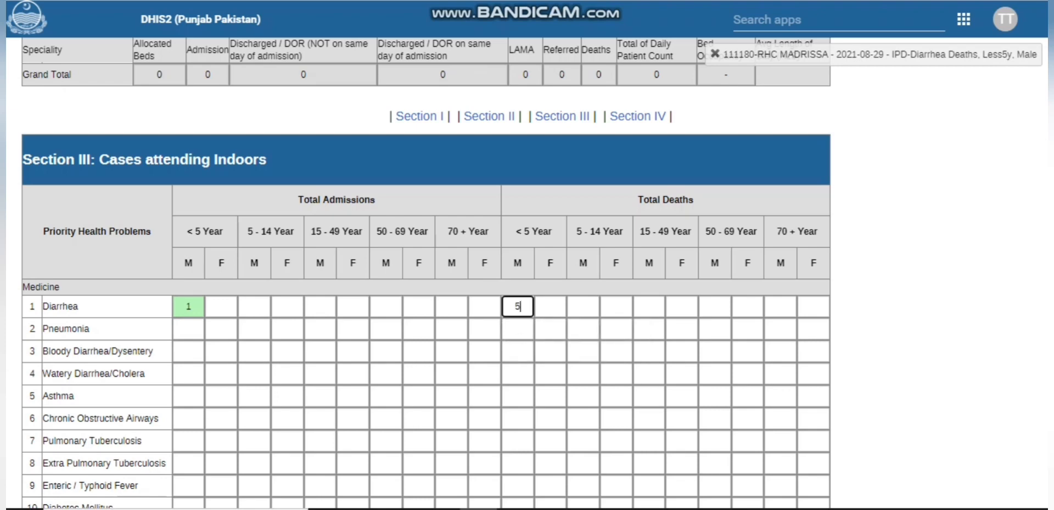
key(Tab)
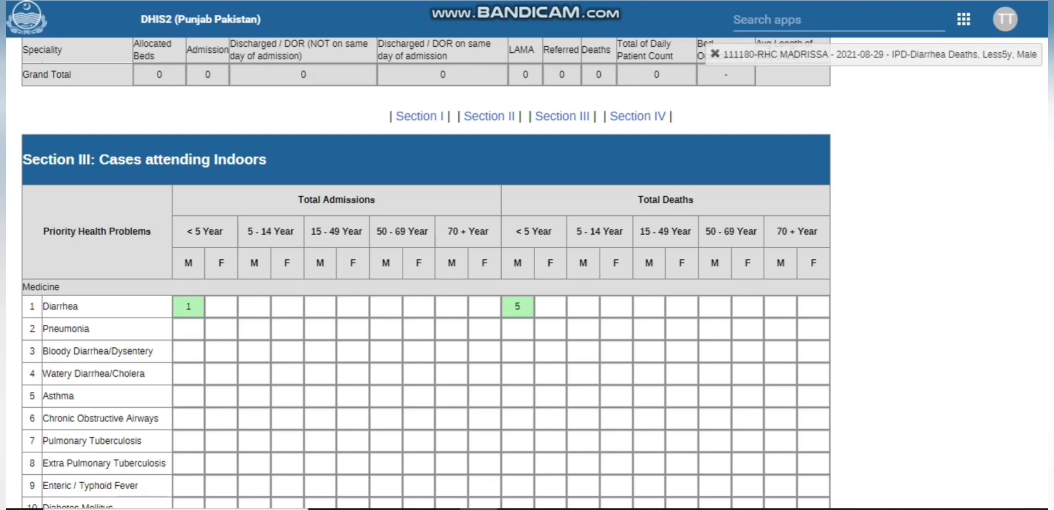
Run validation on the daily indoor form, close its result, and mark the data set as complete
scroll(426, 275, down, 6)
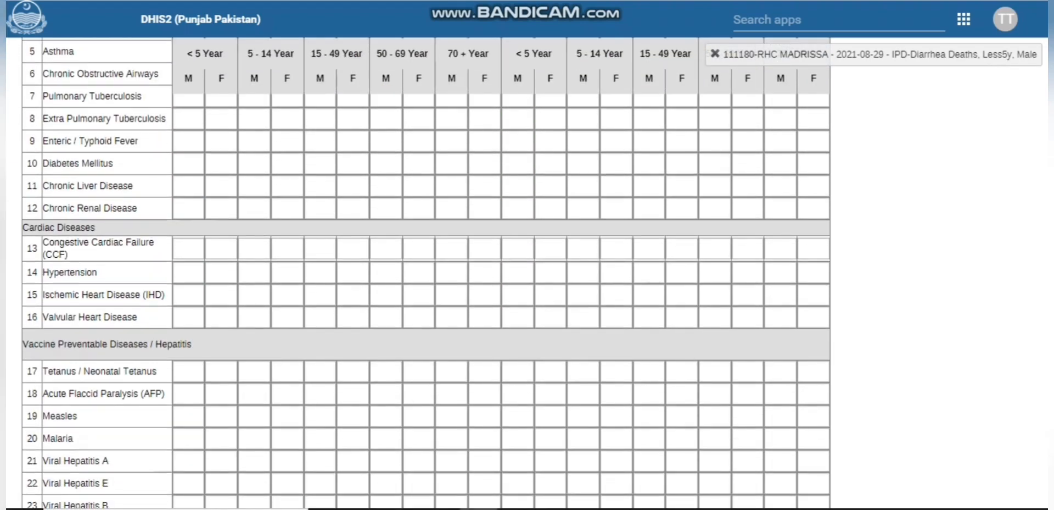
scroll(425, 275, down, 12)
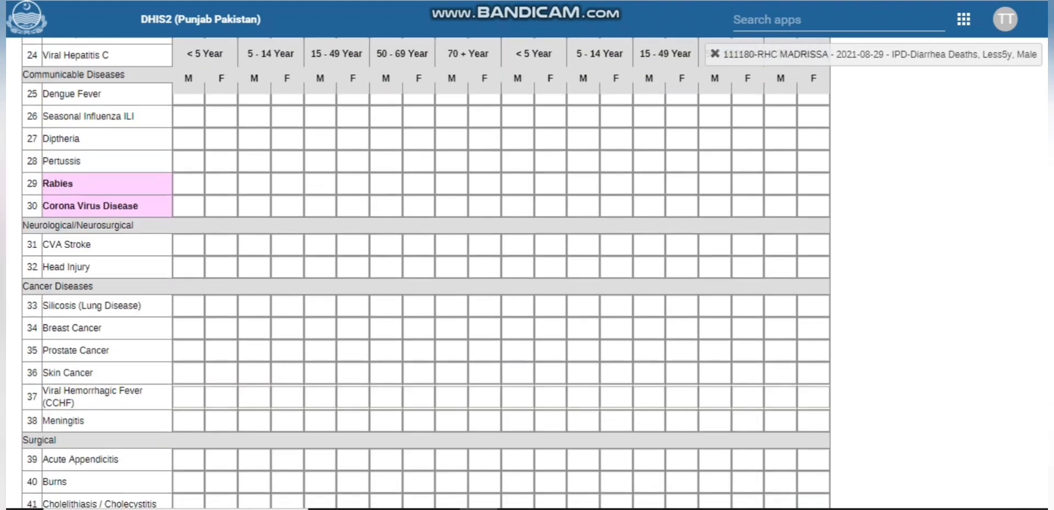
scroll(426, 275, down, 14)
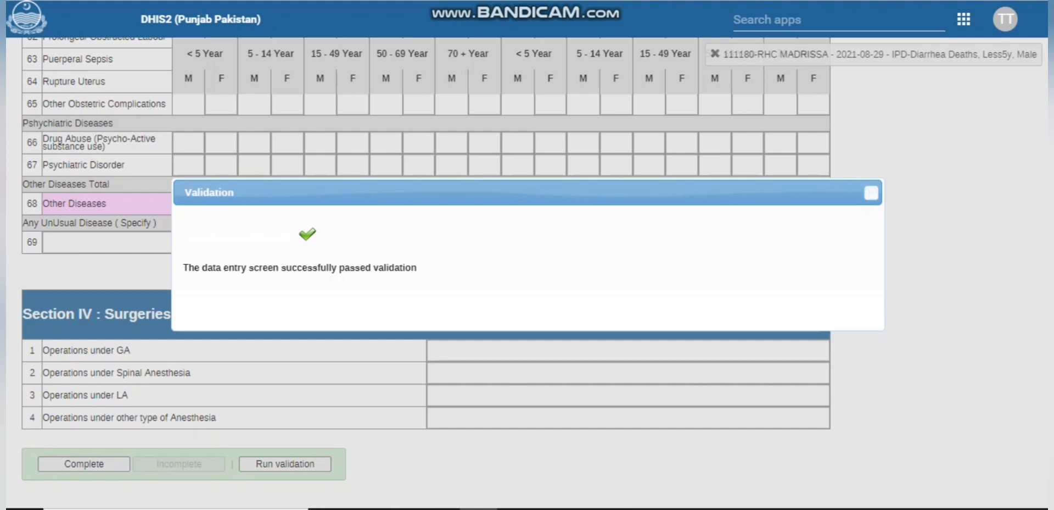
click(872, 193)
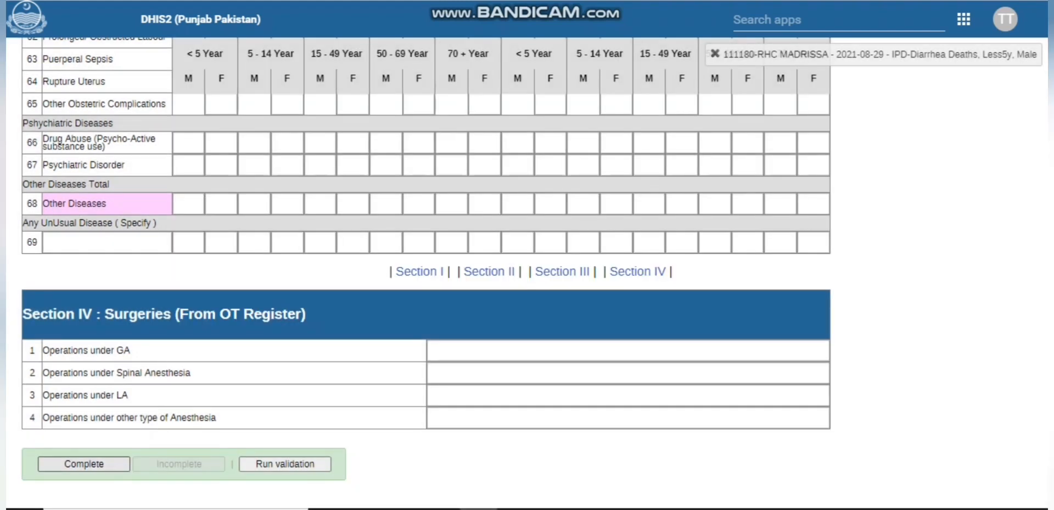
click(83, 464)
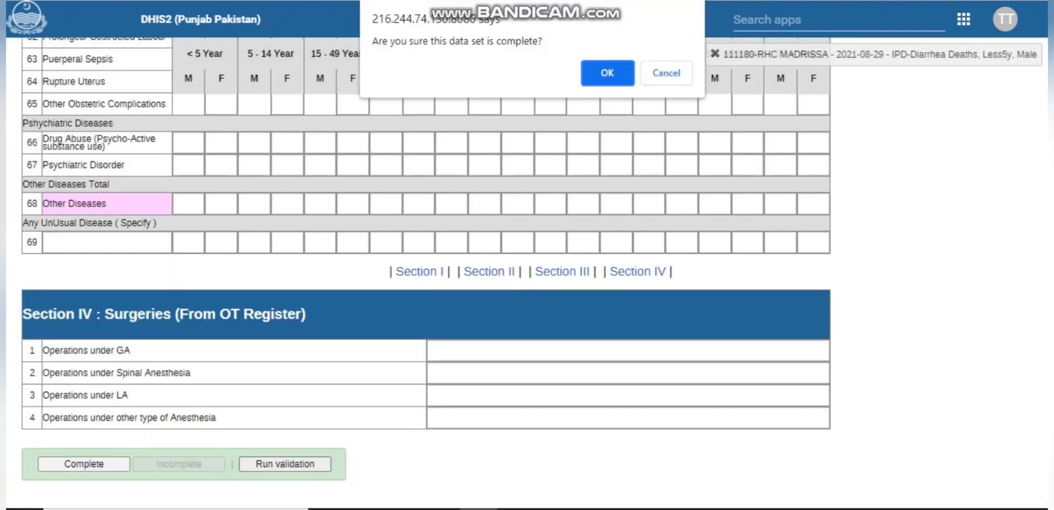
click(604, 77)
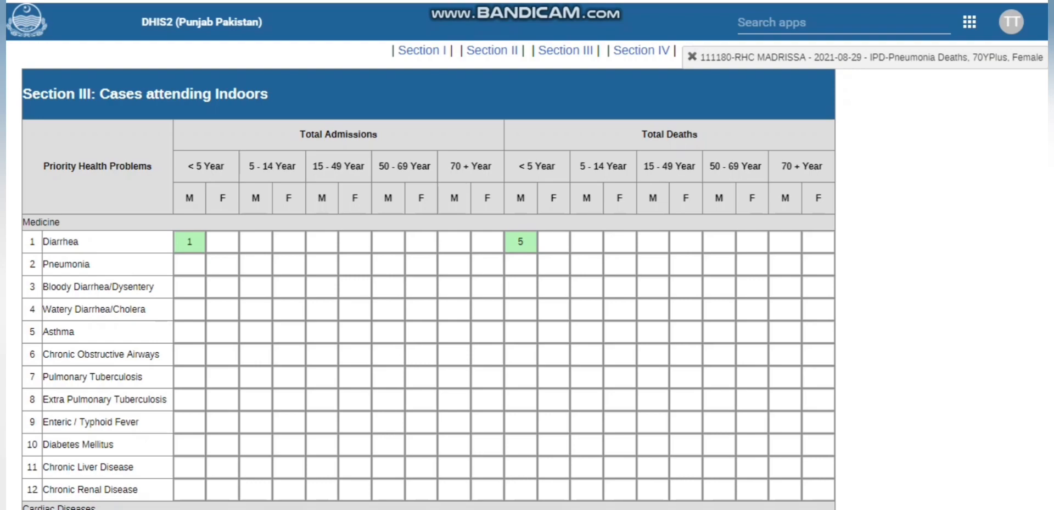
Mark the daily indoor form's data set as incomplete and confirm removing its completion status
scroll(428, 275, down, 20)
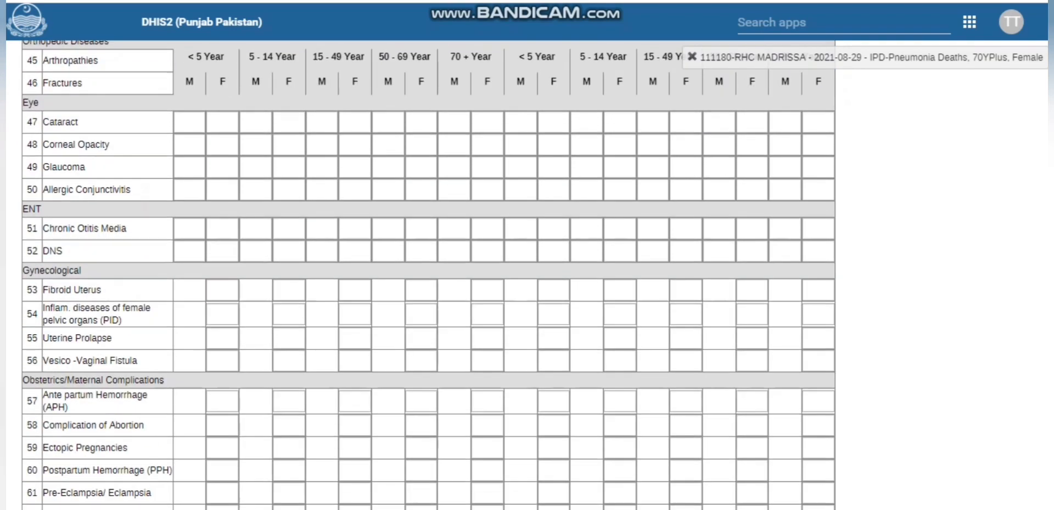
scroll(428, 274, down, 2)
scroll(428, 274, down, 4)
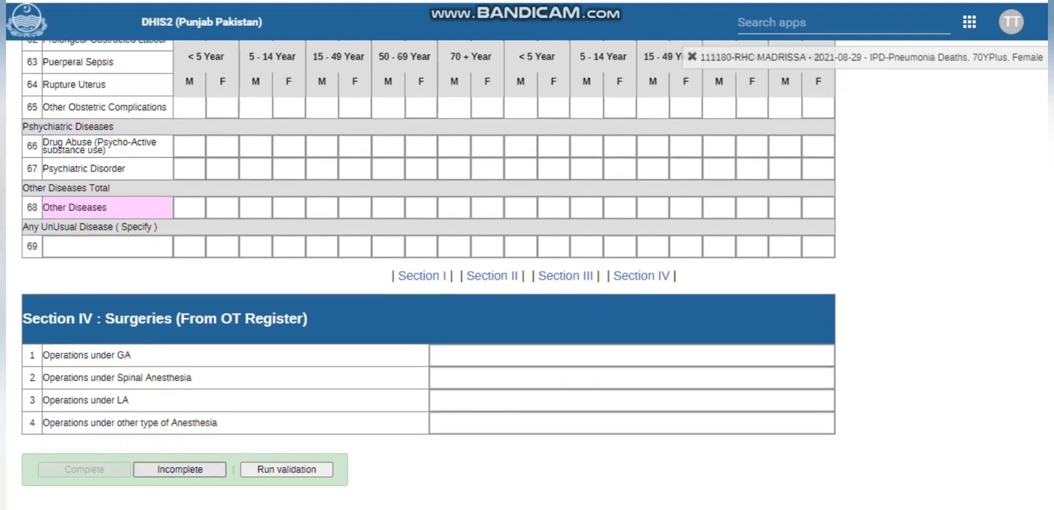
click(179, 469)
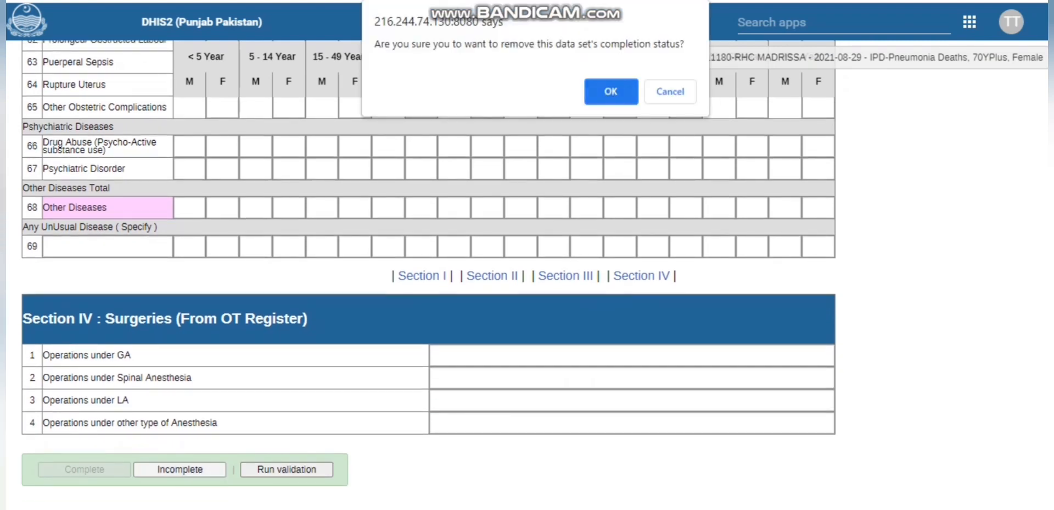
key(Return)
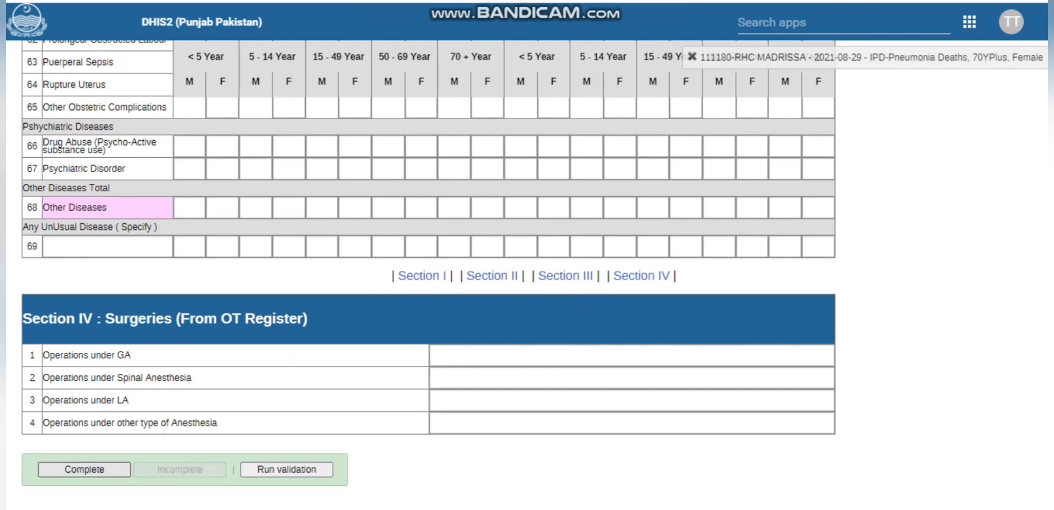
In Section III, set the Diarrhea deaths for males under 5 years to 1
scroll(429, 274, up, 20)
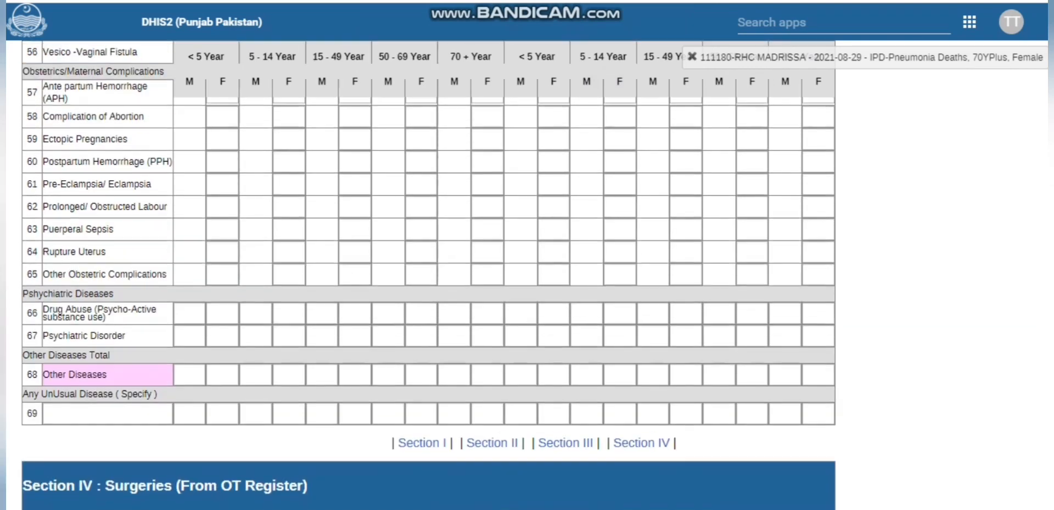
scroll(428, 275, up, 12)
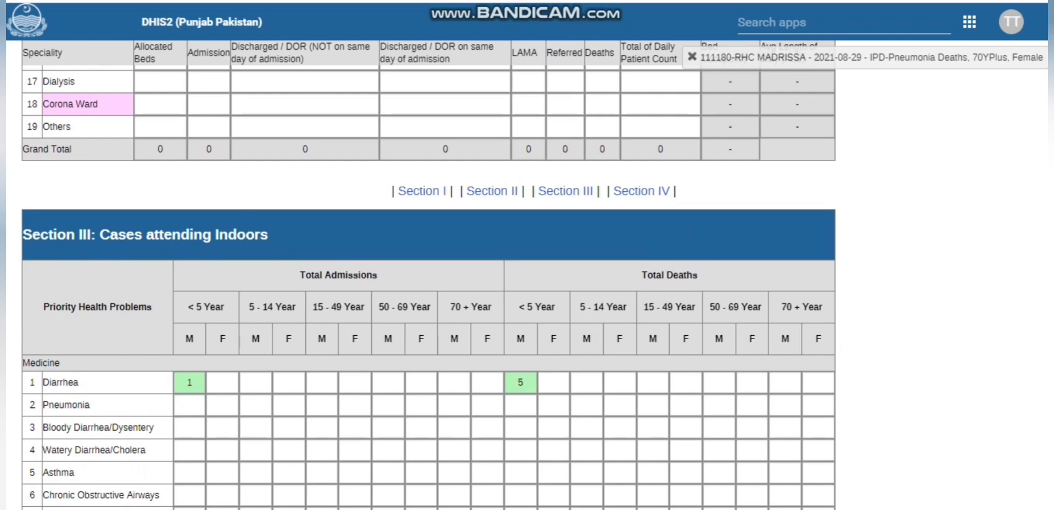
click(522, 382)
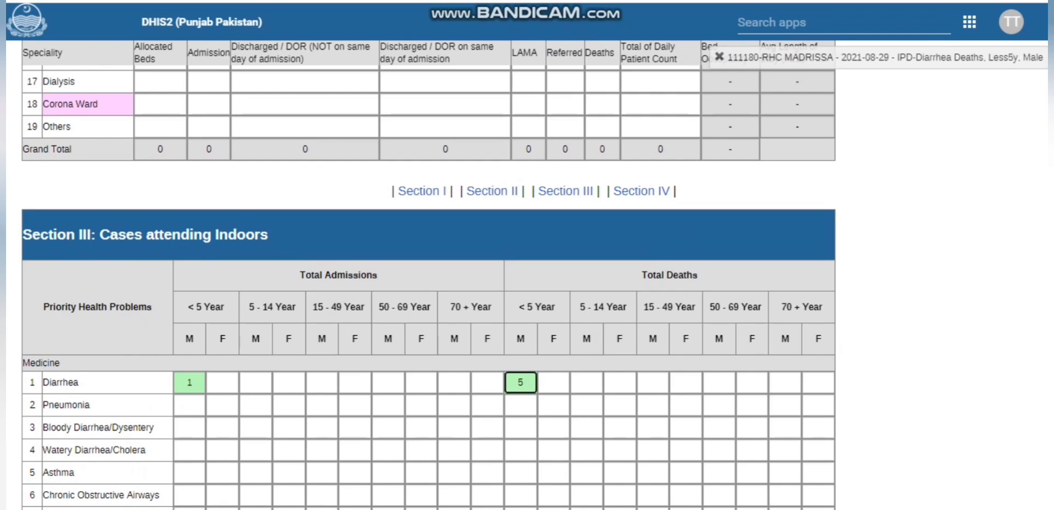
key(BackSpace)
text(1)
click(554, 382)
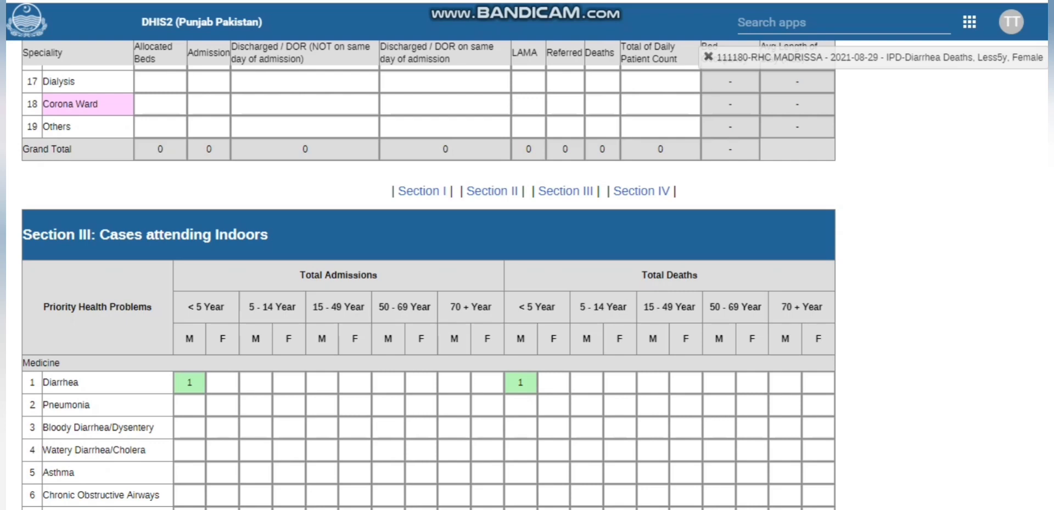
Mark the corrected daily indoor data set as complete and confirm it
scroll(428, 275, down, 20)
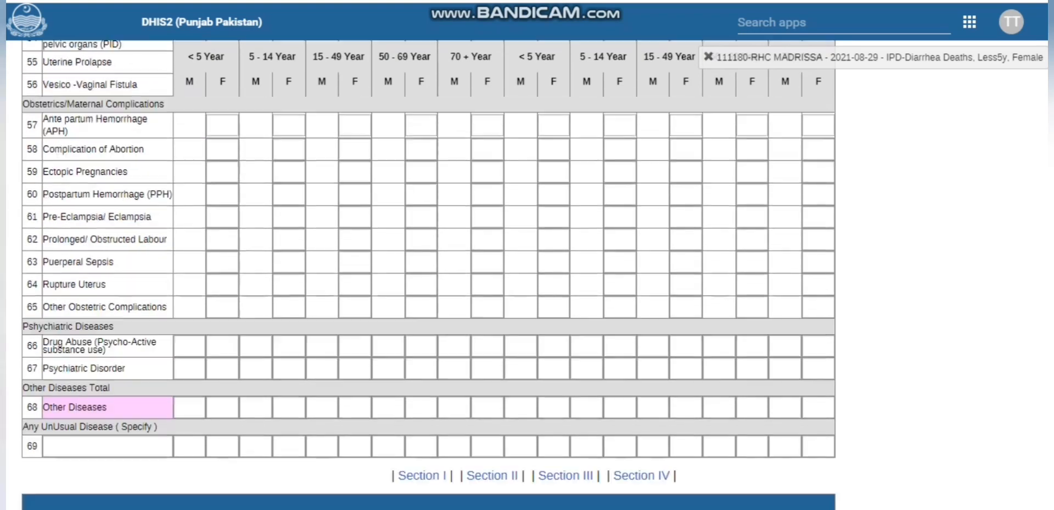
scroll(428, 275, down, 4)
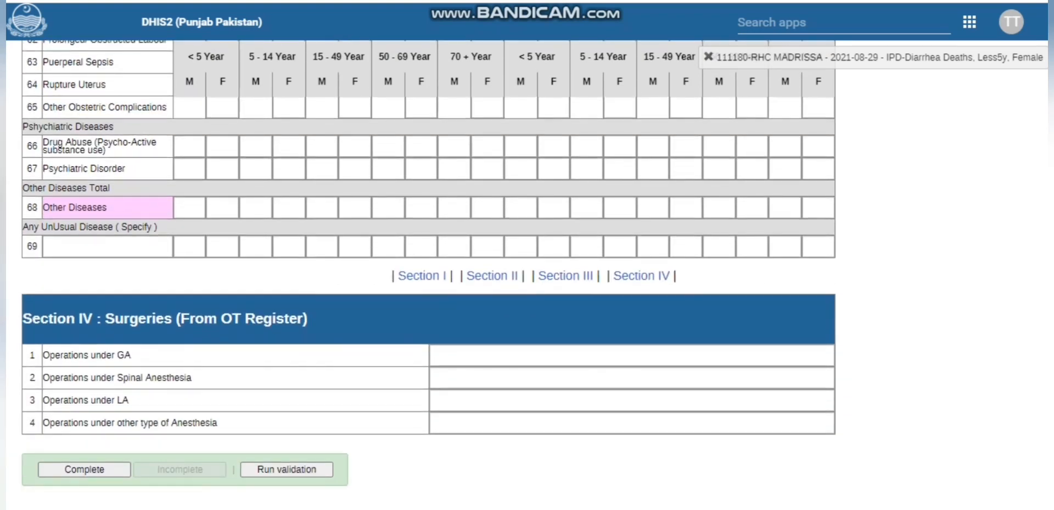
click(84, 469)
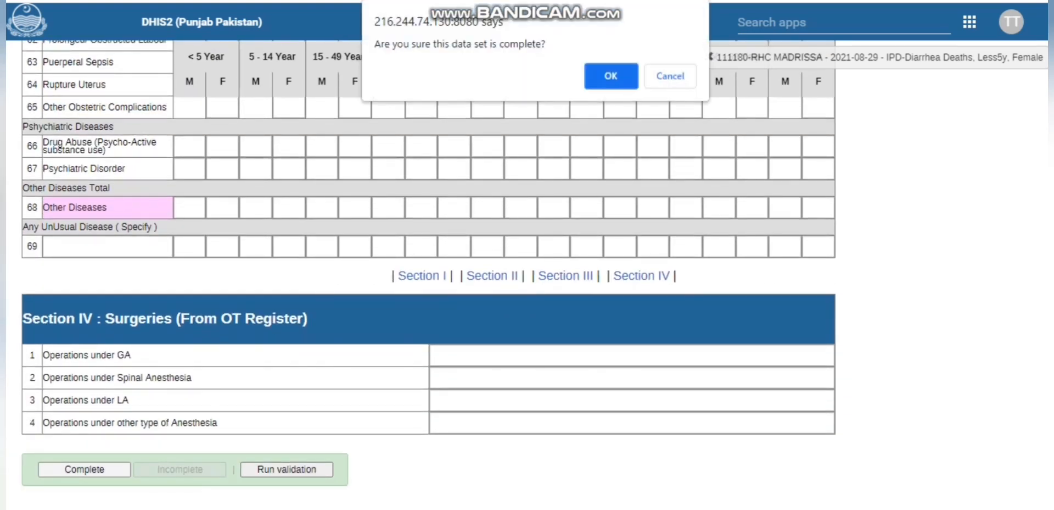
click(596, 82)
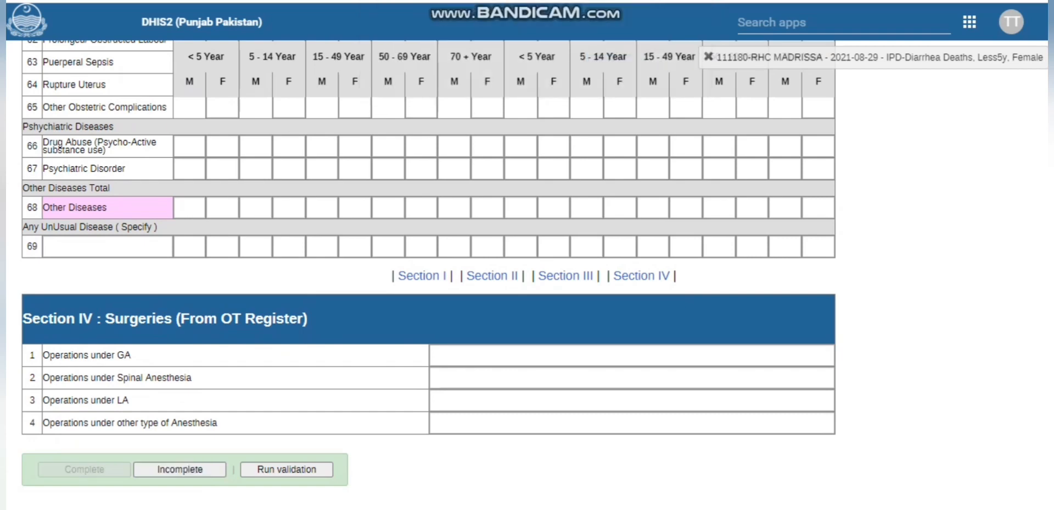
Open the print preview of the filled-in form, review its pages, and close it without printing
scroll(428, 274, up, 8)
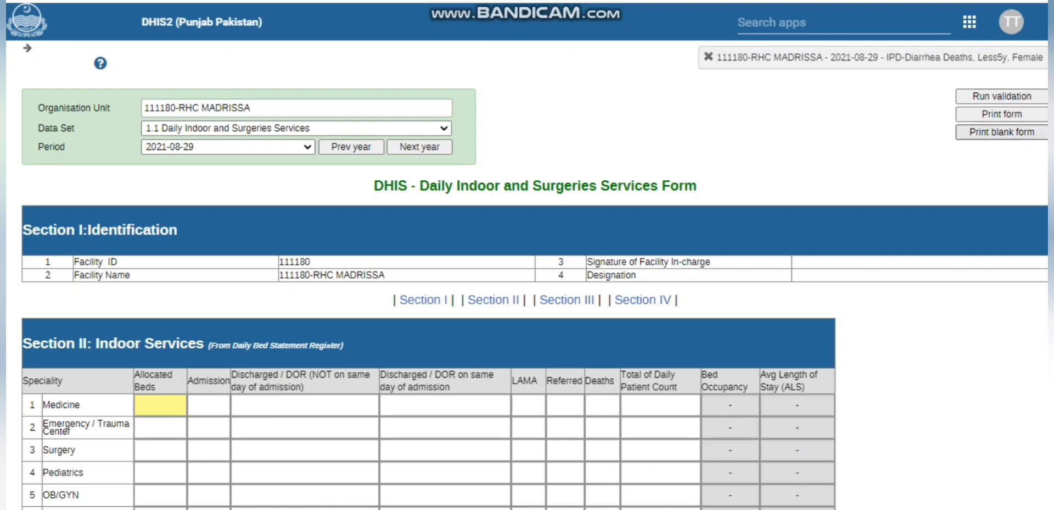
click(1002, 114)
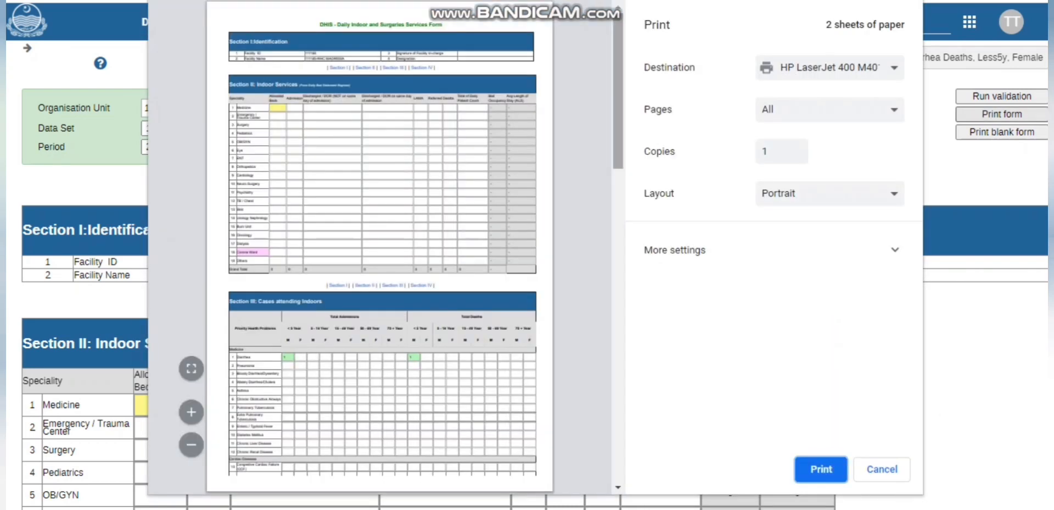
scroll(379, 247, down, 8)
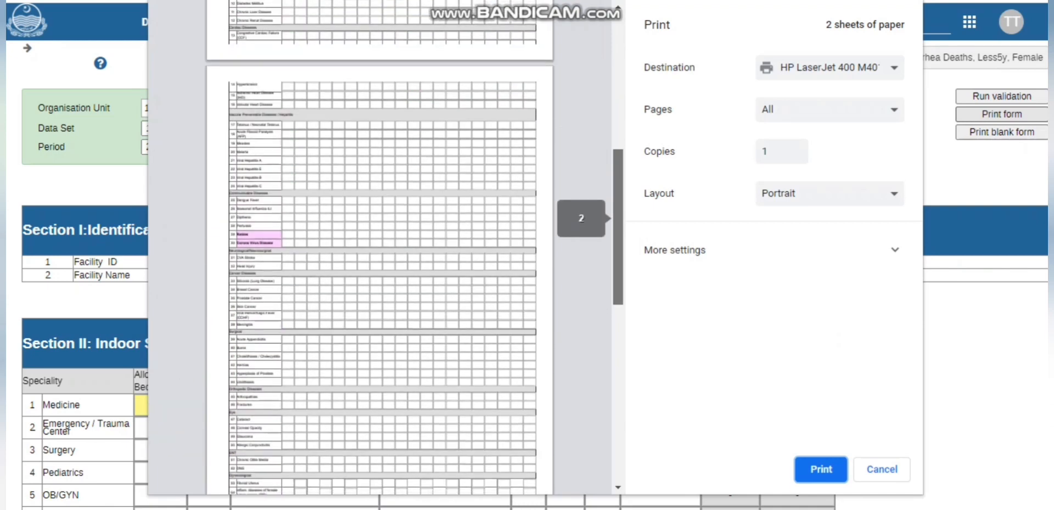
scroll(379, 247, down, 10)
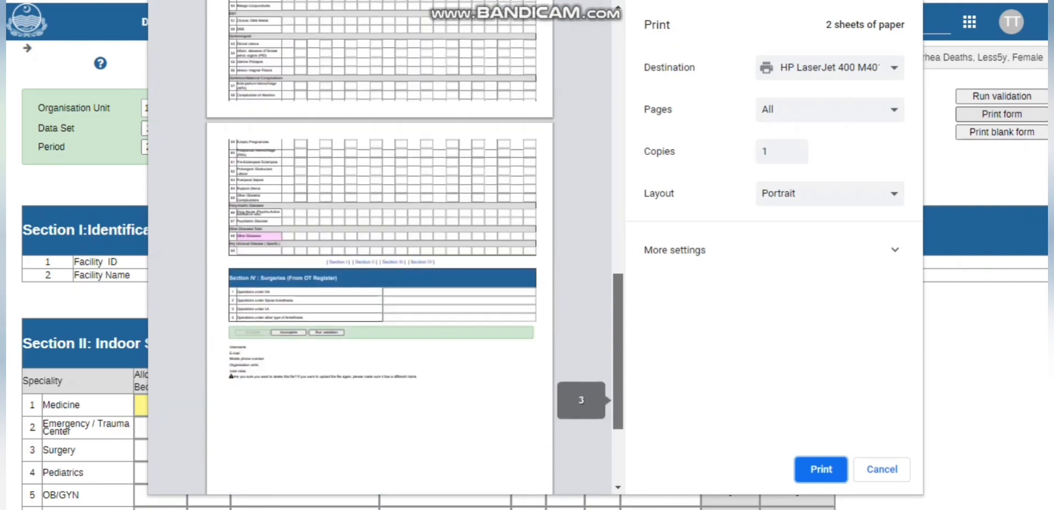
scroll(379, 247, up, 18)
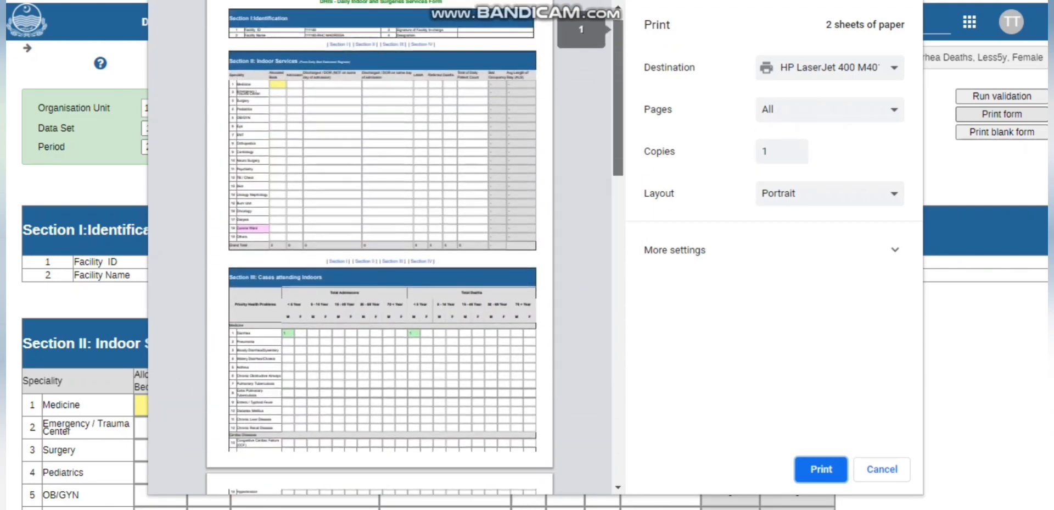
scroll(379, 247, up, 1)
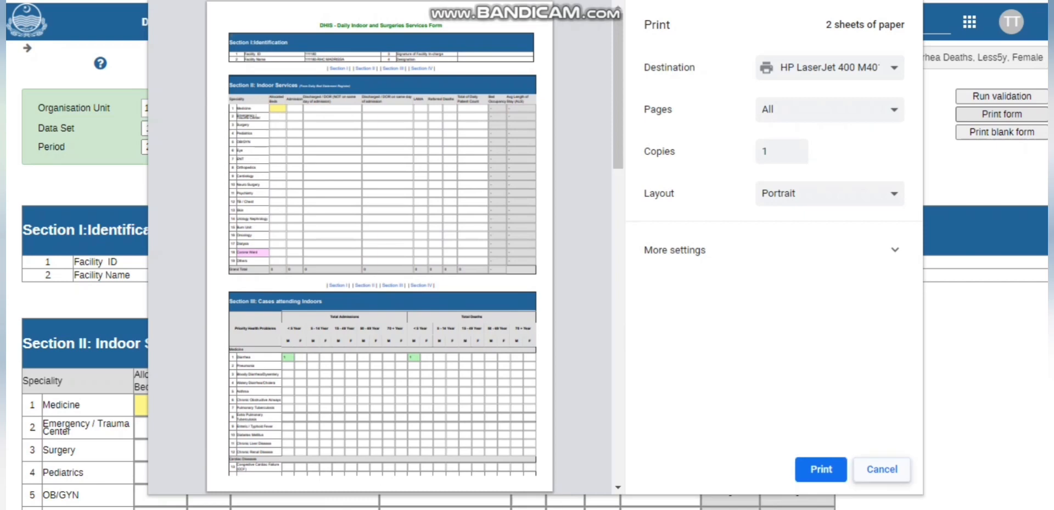
key(Escape)
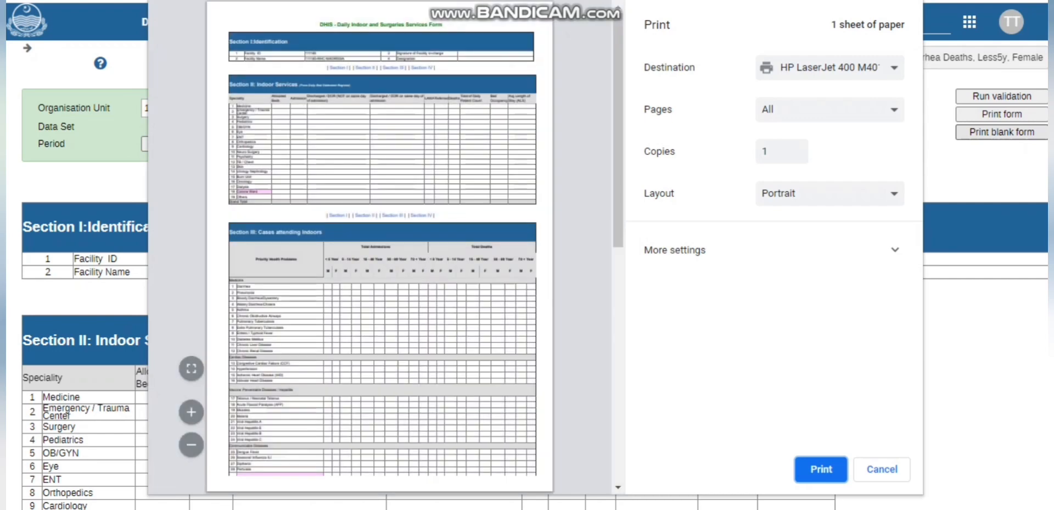
Review the pages of the blank Daily Indoor and Surgeries Services form in the print preview and print it
scroll(379, 247, down, 5)
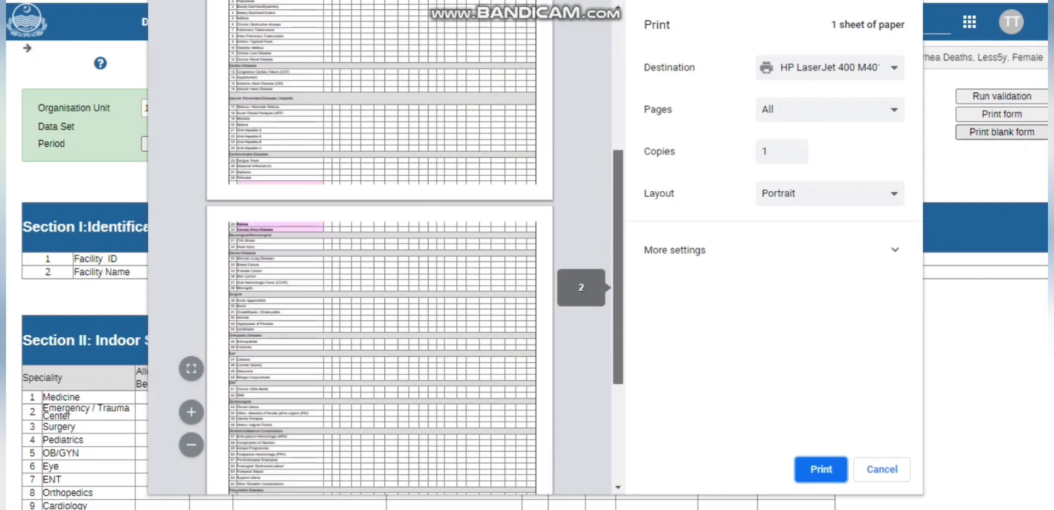
scroll(379, 248, down, 4)
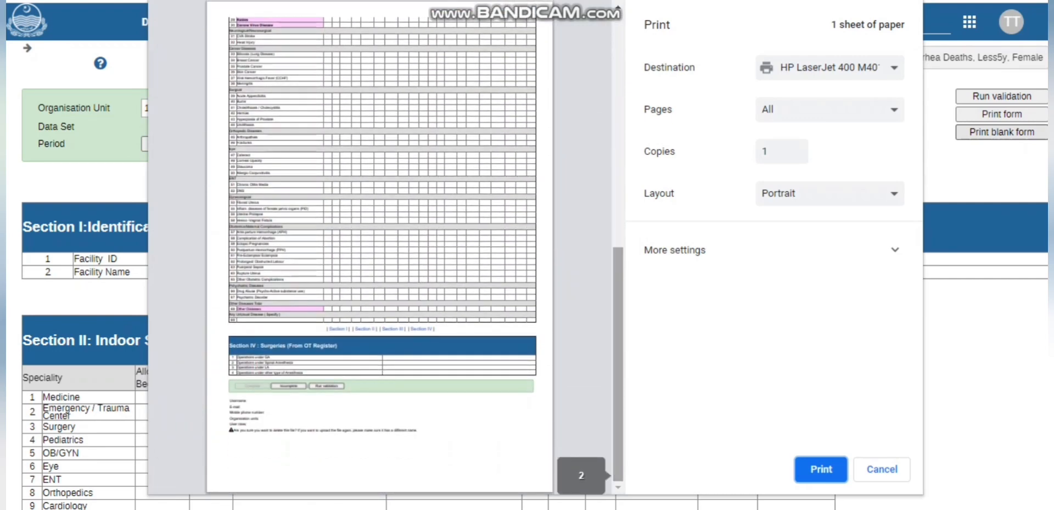
scroll(379, 247, up, 10)
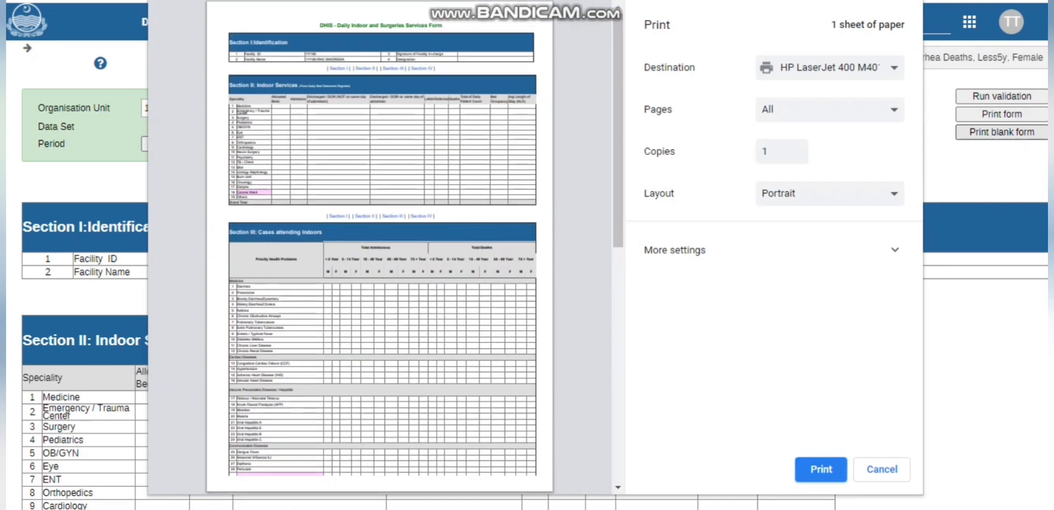
click(821, 468)
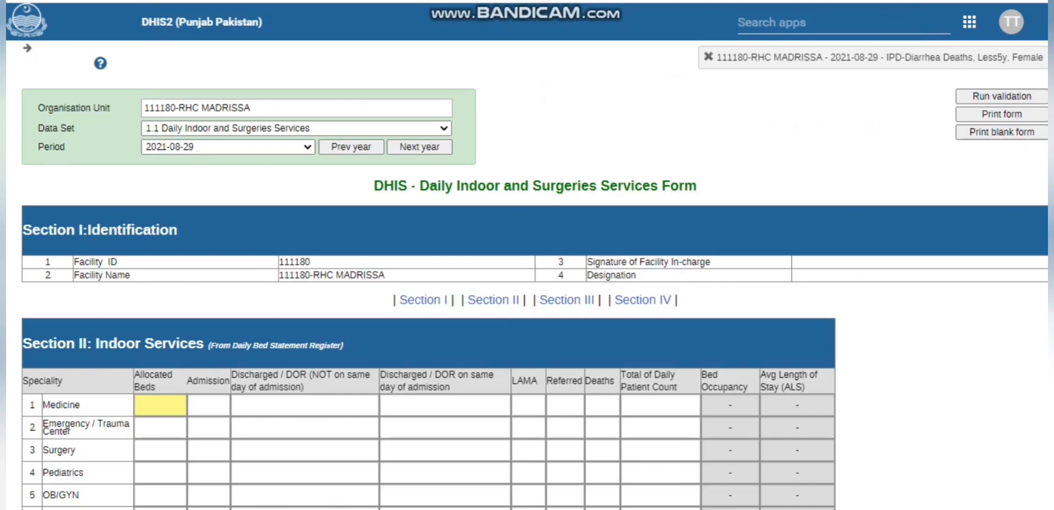